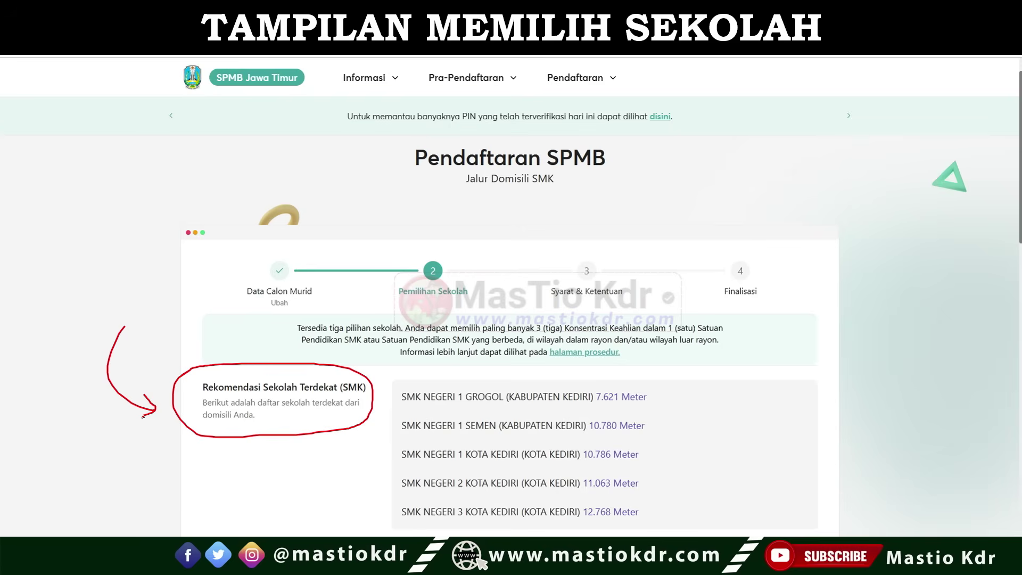
Cross out the nearest-school recommendation heading and the list of recommended SMK schools with freehand red strokes
mouse_move(287, 420)
left_mouse_down()
mouse_move(288, 435)
mouse_move(317, 414)
mouse_move(279, 449)
left_mouse_up()
left_click_drag(294, 335, 191, 429)
left_click_drag(408, 359, 548, 503)
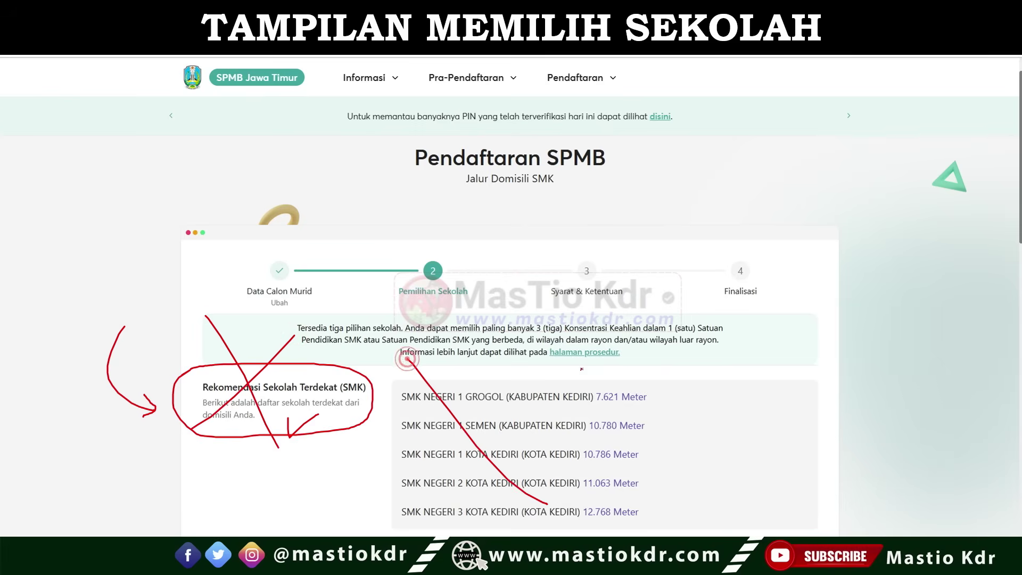
left_click_drag(578, 372, 418, 492)
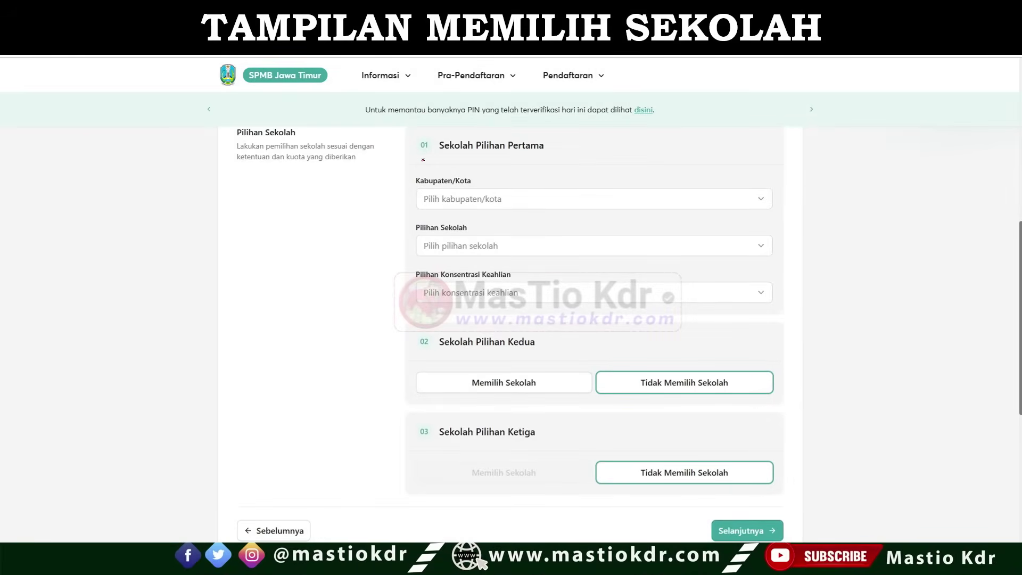
Circle and tick the Sekolah Pilihan Pertama and Sekolah Pilihan Kedua headings with freehand red strokes
mouse_move(429, 158)
left_mouse_down()
mouse_move(560, 154)
mouse_move(426, 130)
left_mouse_up()
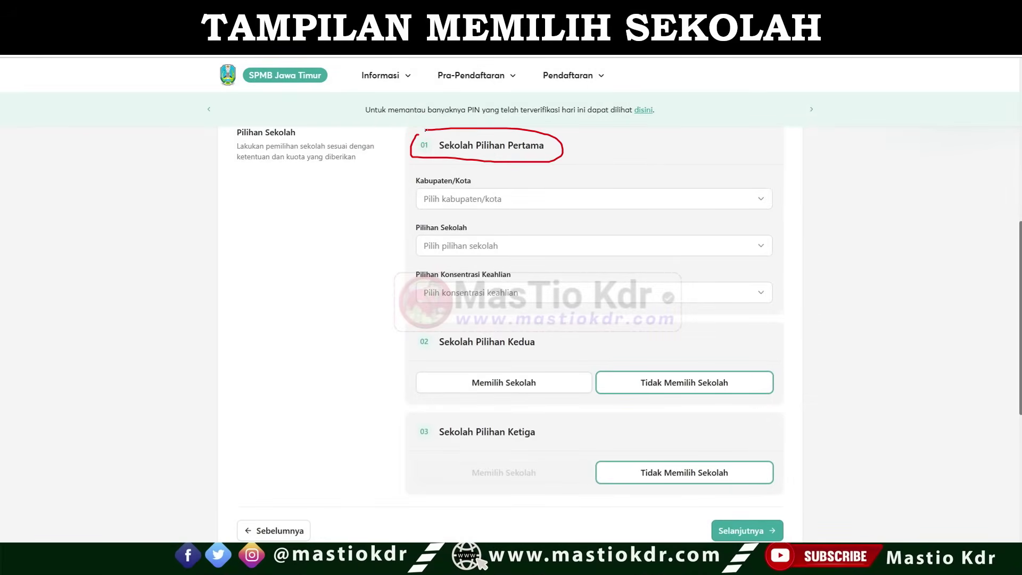
mouse_move(424, 352)
left_mouse_down()
mouse_move(538, 333)
mouse_move(414, 323)
left_mouse_up()
left_click_drag(566, 143, 599, 133)
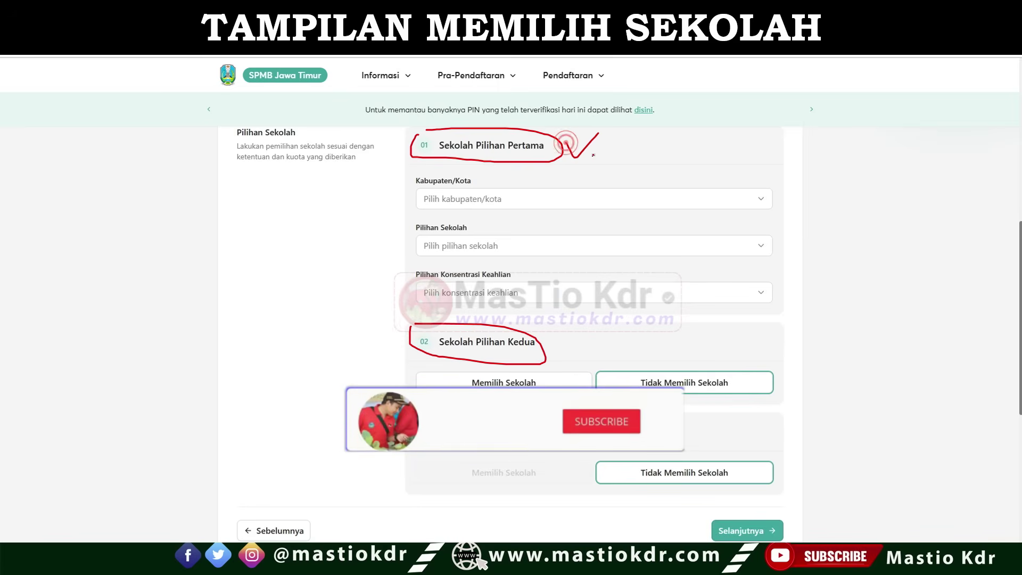
mouse_move(554, 339)
left_mouse_down()
mouse_move(558, 352)
mouse_move(600, 315)
left_mouse_up()
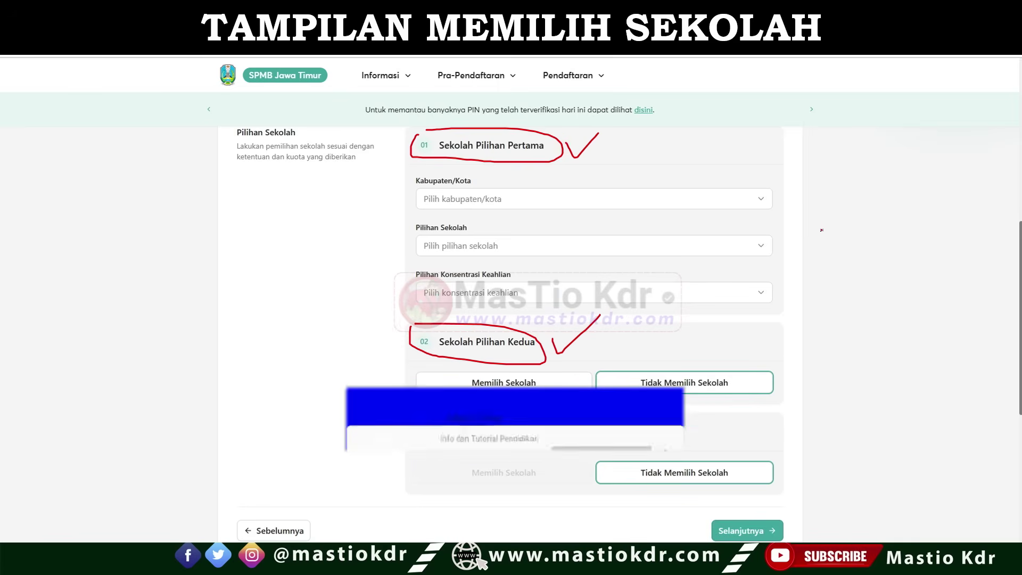
Write a circled 3 beside the form and mark the Tidak Memilih Sekolah options of the second and third choices
left_click_drag(821, 229, 833, 264)
left_click_drag(819, 211, 854, 198)
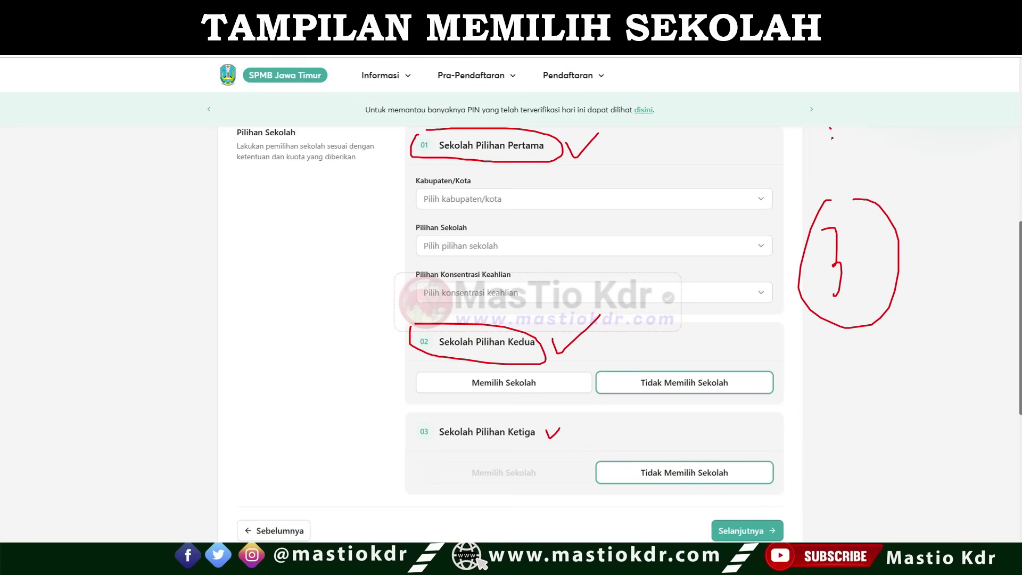
left_click_drag(810, 143, 833, 103)
mouse_move(646, 358)
left_mouse_down()
mouse_move(690, 398)
mouse_move(688, 358)
left_mouse_up()
mouse_move(699, 501)
left_mouse_down()
mouse_move(659, 440)
mouse_move(655, 495)
left_mouse_up()
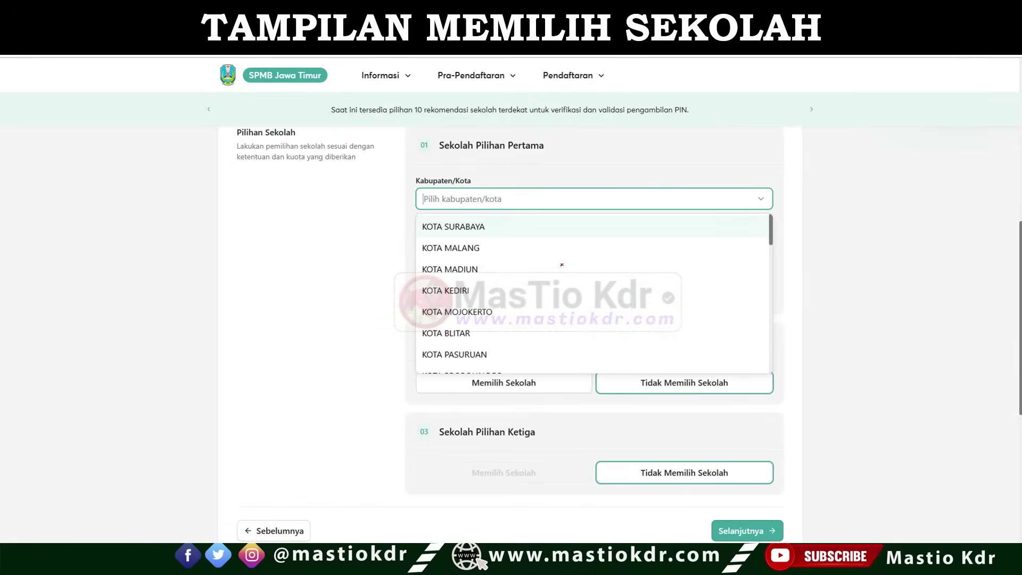
Switch to the practice registration form in the browser and set the first choice's Kabupaten/Kota to KOTA SURABAYA
key("alt+Tab")
left_click(560, 304)
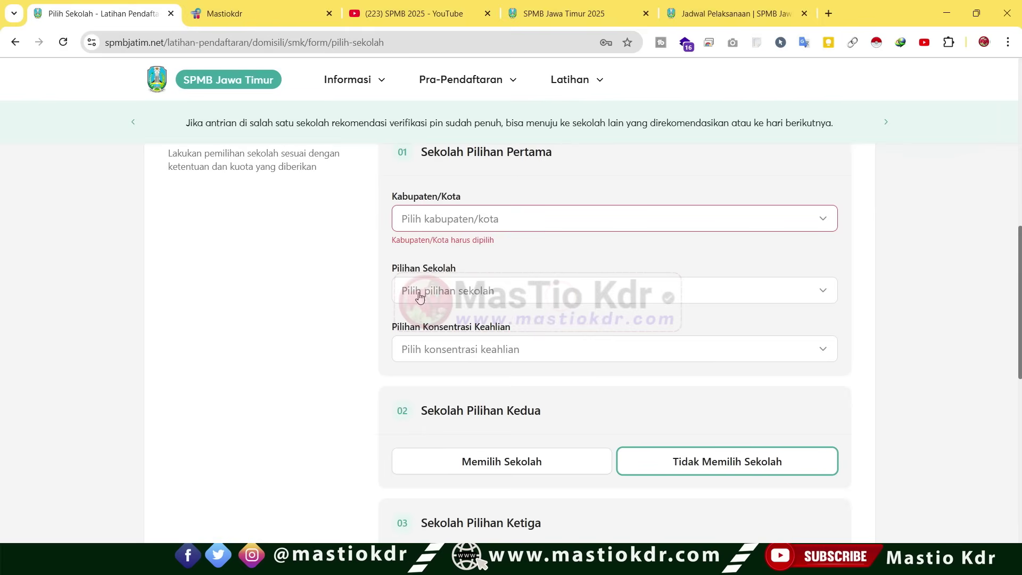
left_click(448, 226)
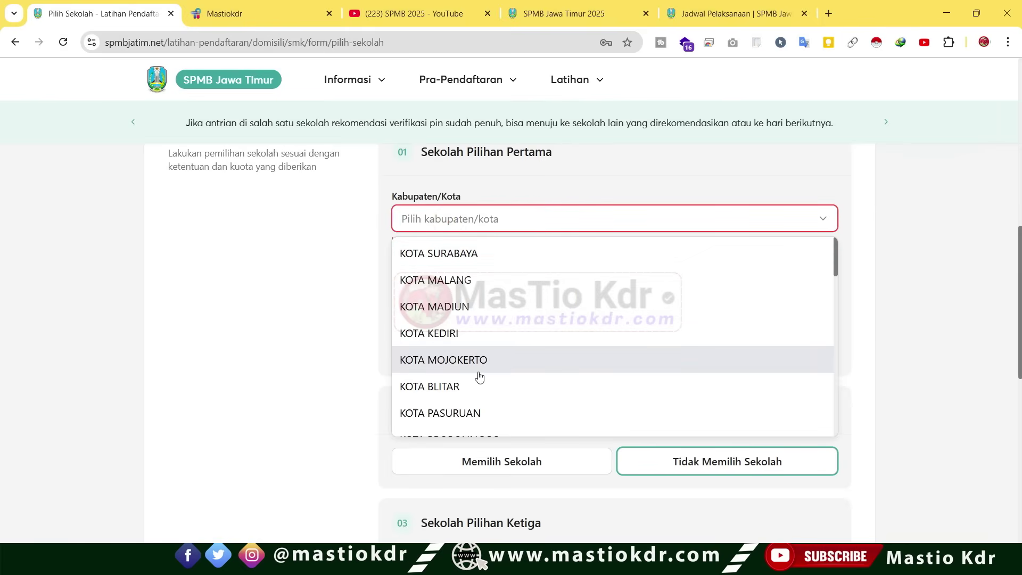
scroll(481, 371, "down", 1)
scroll(481, 372, "up", 1)
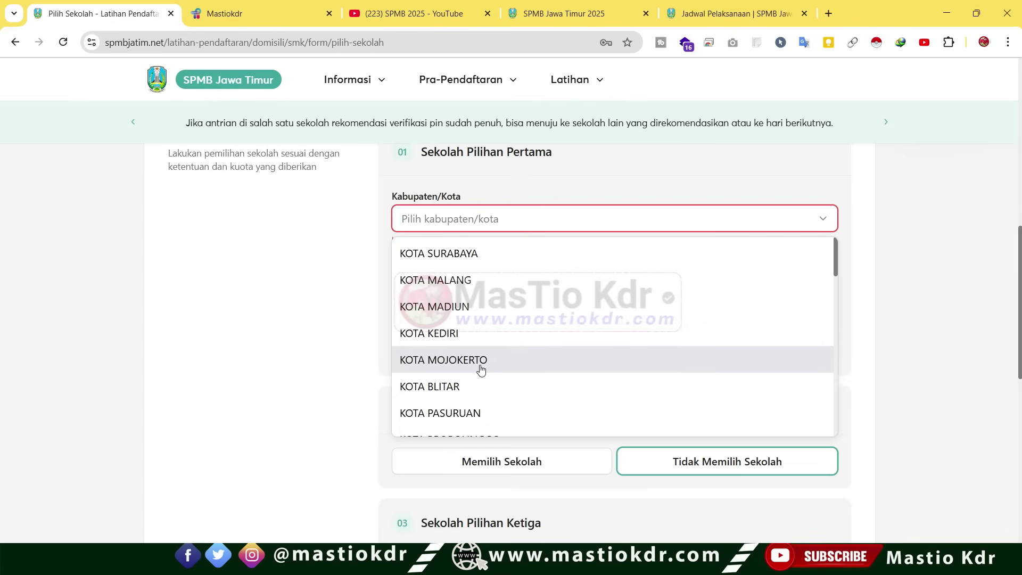
left_click(495, 248)
Select SMK NEGERI 1 SURABAYA as the first-choice school with Akuntansi as its skill concentration
left_click(439, 278)
left_click(486, 309)
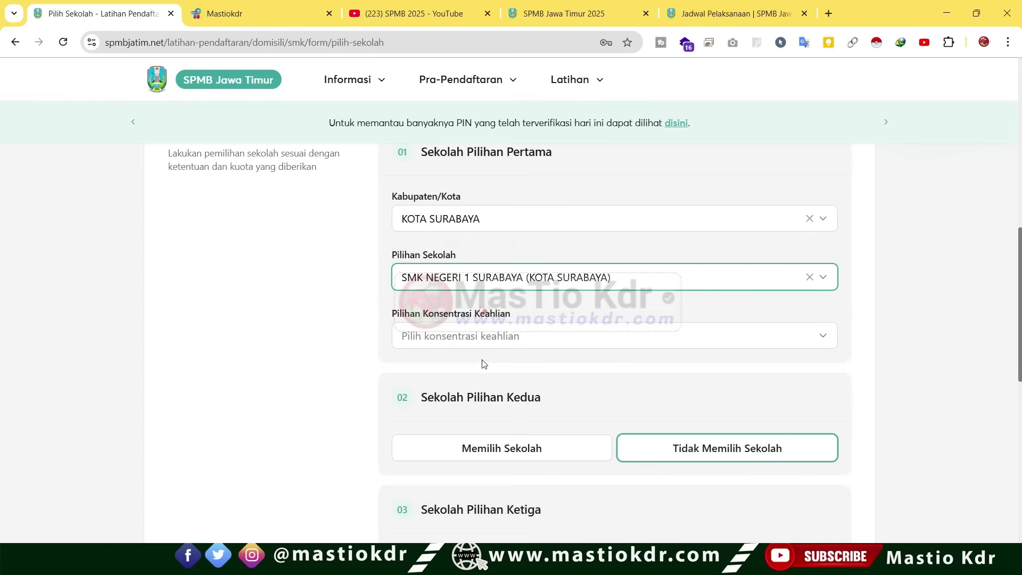
left_click(460, 341)
key("Return")
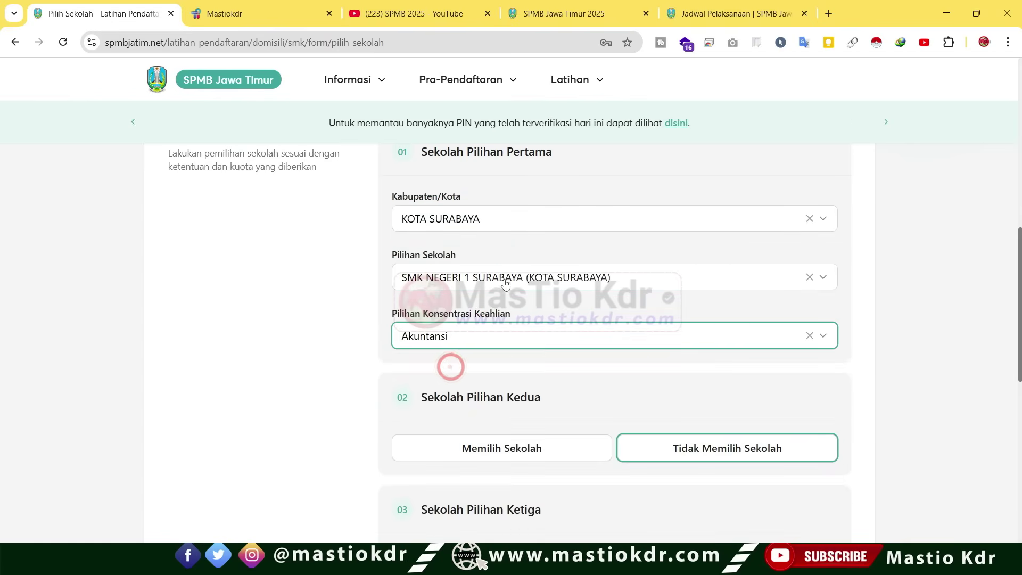
Enable choosing a school for Sekolah Pilihan Kedua and set its Kabupaten/Kota to KOTA SURABAYA
scroll(509, 288, "down", 1)
scroll(484, 290, "up", 1)
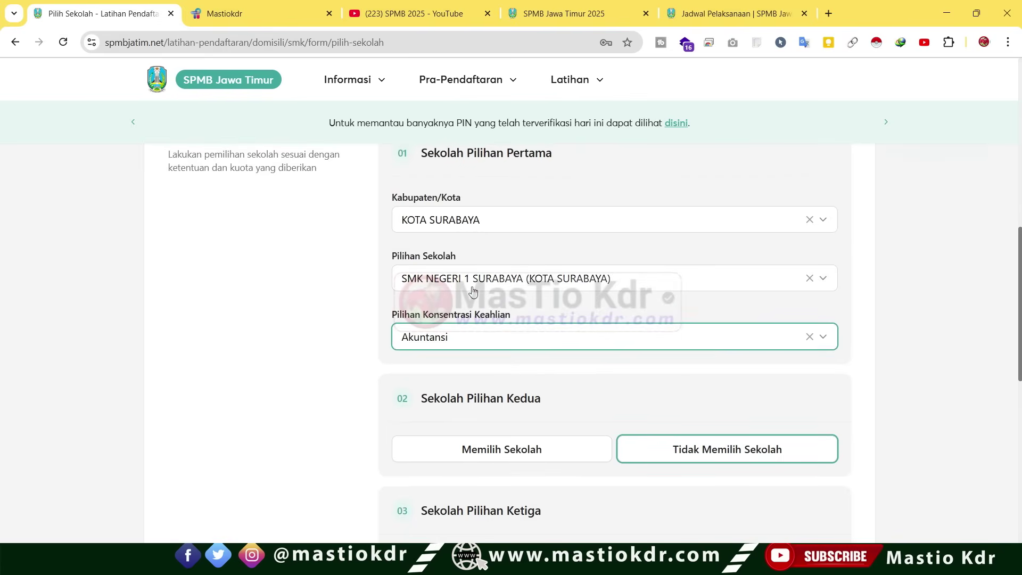
scroll(476, 289, "down", 2)
scroll(479, 287, "up", 2)
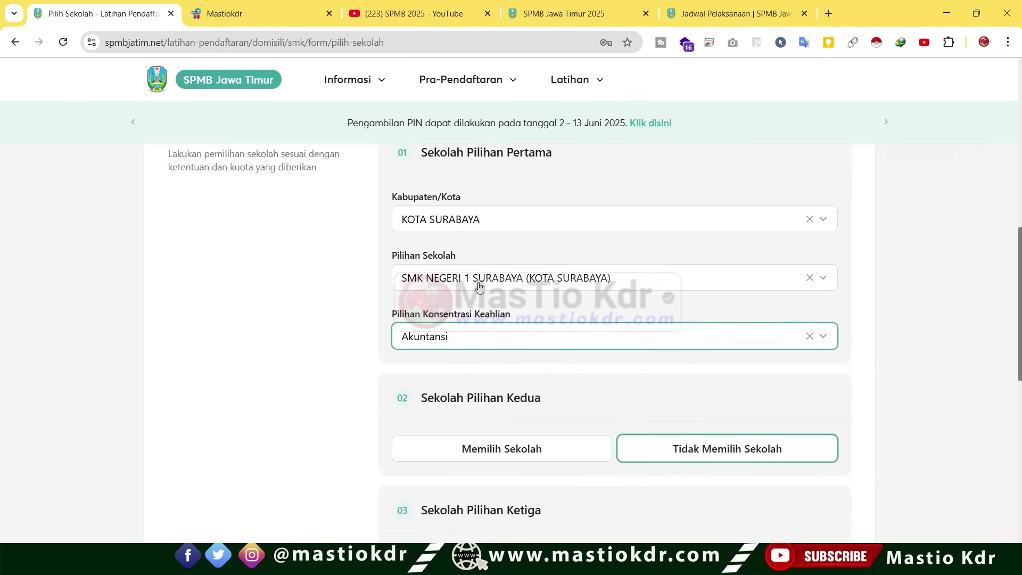
scroll(480, 287, "down", 3)
left_click(432, 317)
left_click(442, 371)
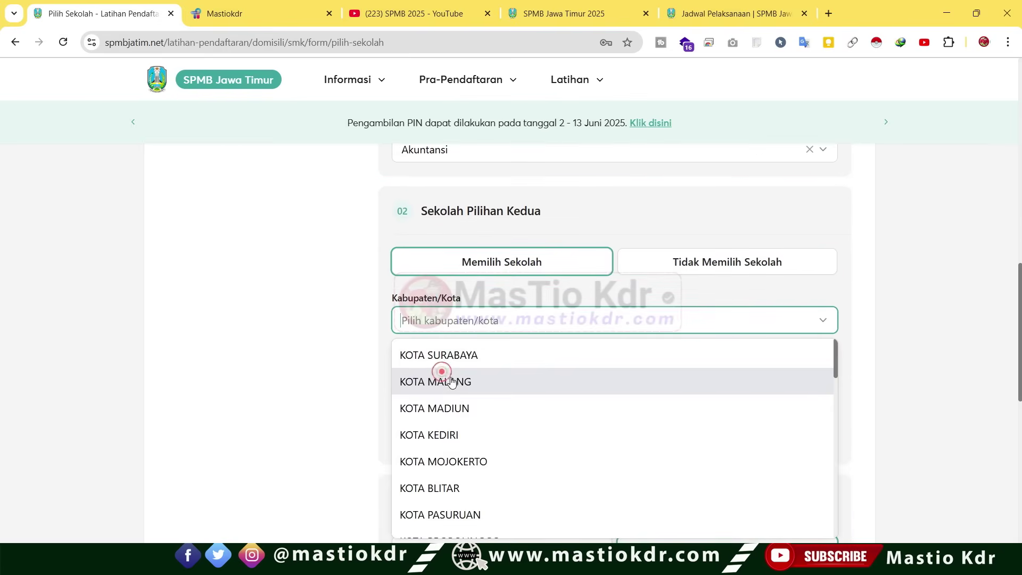
left_click(442, 355)
Select SMK NEGERI 1 SURABAYA as the second-choice school with Bisnis Digital as its skill concentration
left_click(463, 379)
left_click(472, 356)
scroll(516, 359, "down", 1)
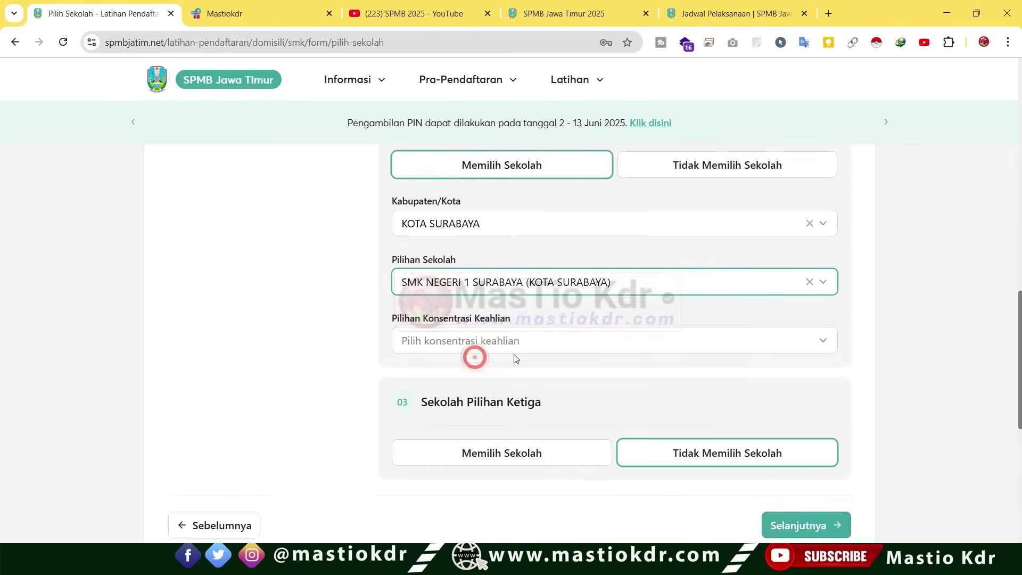
left_click(456, 245)
left_click(433, 283)
Enable choosing a school for Sekolah Pilihan Ketiga and set its Kabupaten/Kota to KOTA SURABAYA
scroll(490, 291, "up", 3)
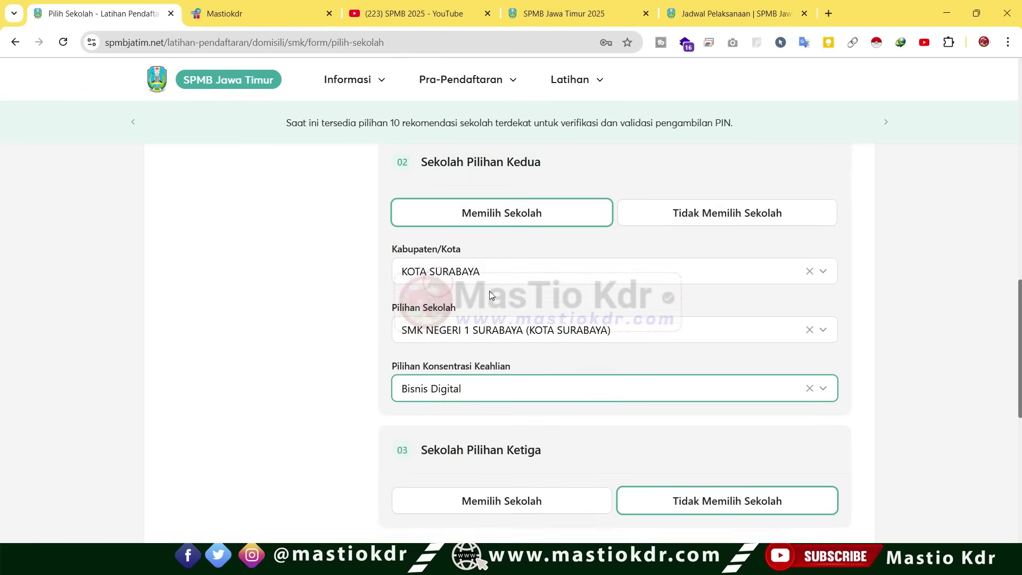
scroll(491, 294, "up", 1)
scroll(489, 353, "up", 2)
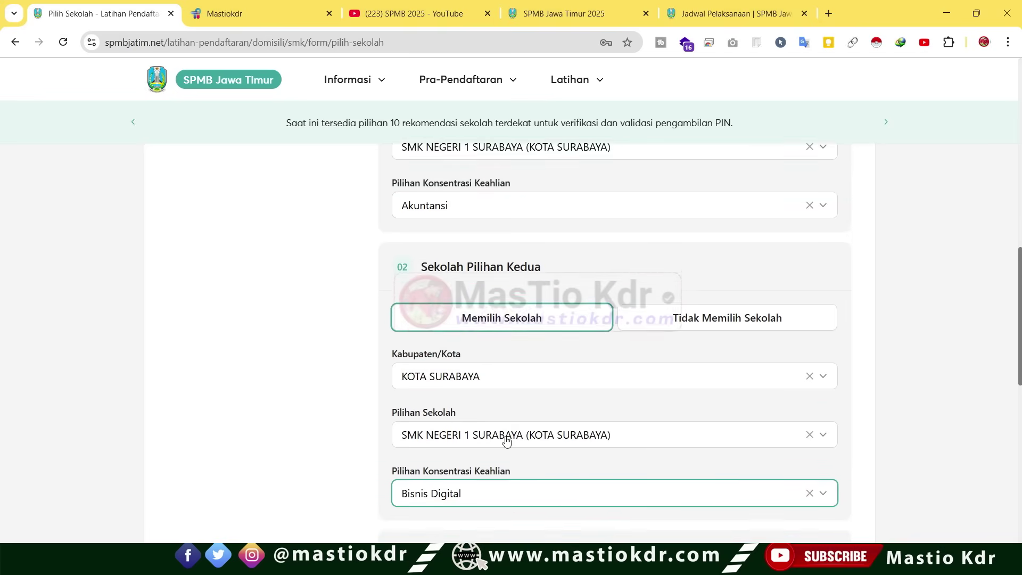
scroll(504, 347, "down", 3)
scroll(509, 448, "down", 3)
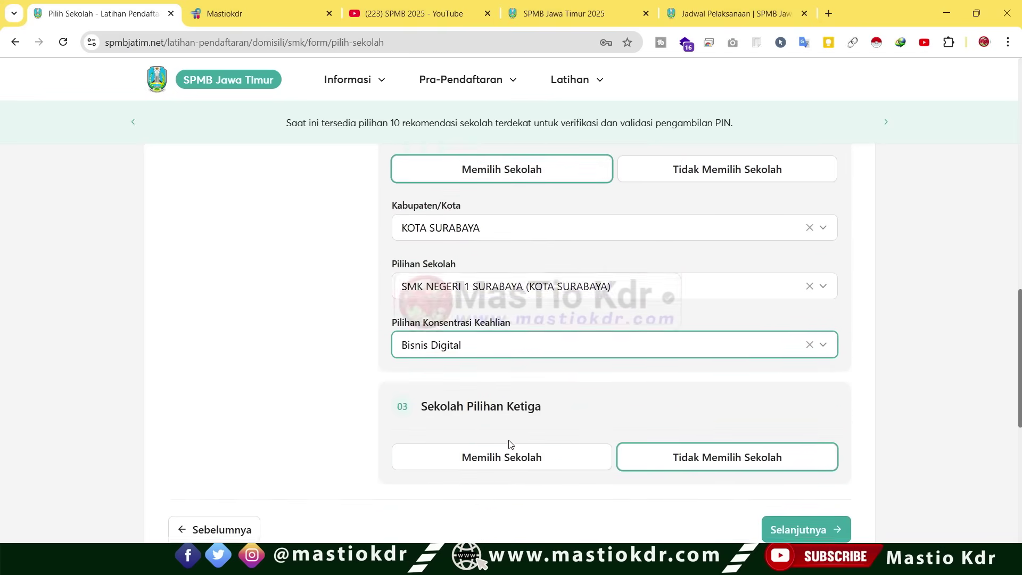
left_click(468, 362)
left_click(467, 416)
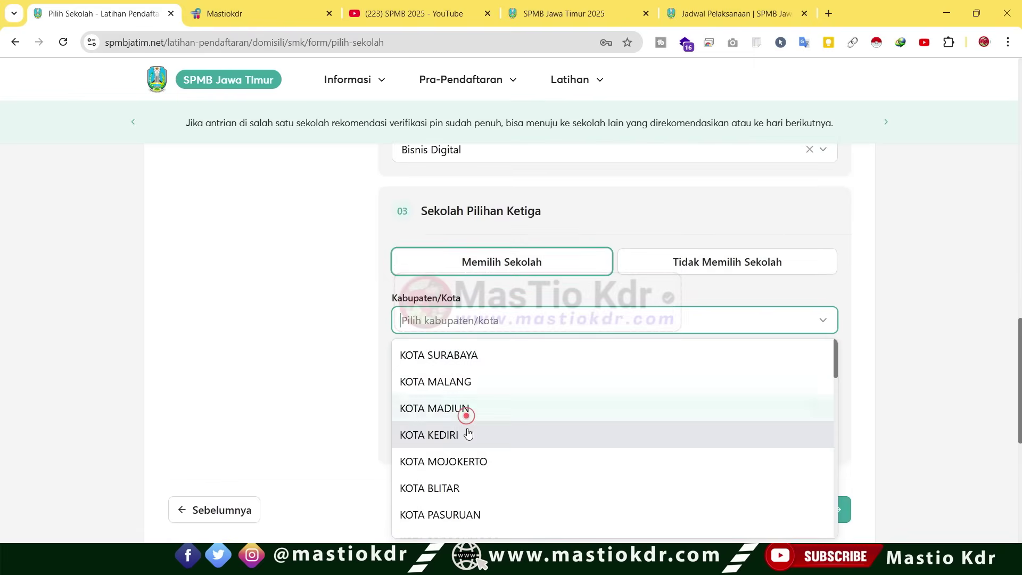
left_click(460, 355)
Select SMK NEGERI 1 SURABAYA as the third-choice school with Manajemen Logistik as its skill concentration
scroll(482, 341, "down", 1)
left_click(439, 315)
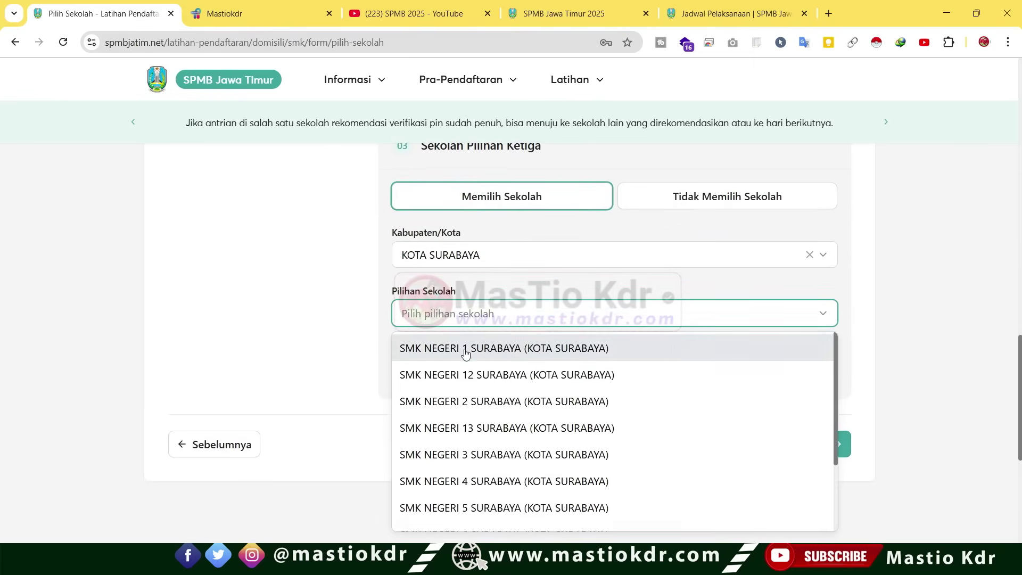
left_click(434, 349)
left_click(435, 369)
scroll(488, 433, "down", 1)
left_click(463, 418)
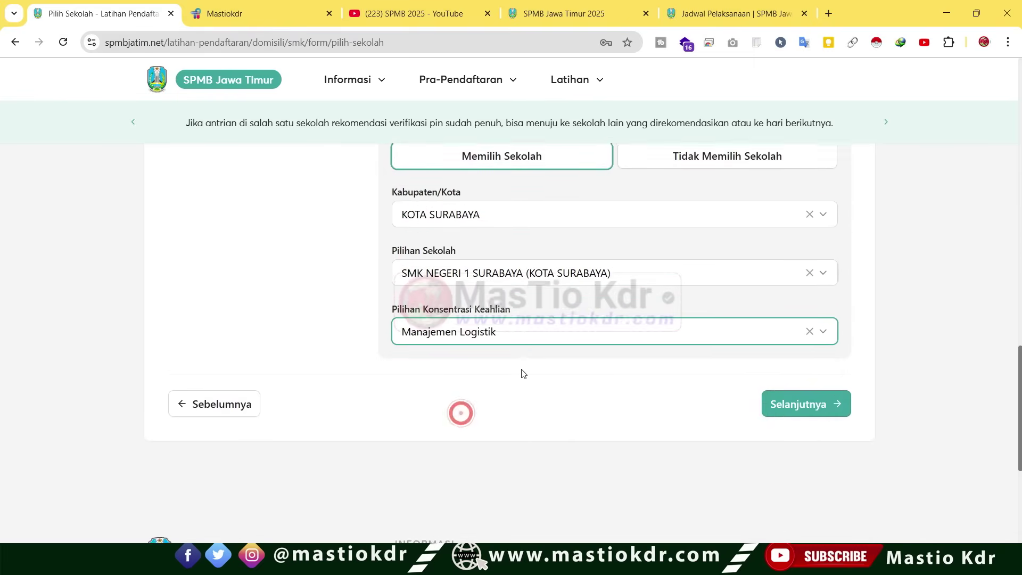
Change the second-choice school to SMK NEGERI 12 SURABAYA and set its skill concentration to Pengembangan Gim
scroll(522, 372, "up", 2)
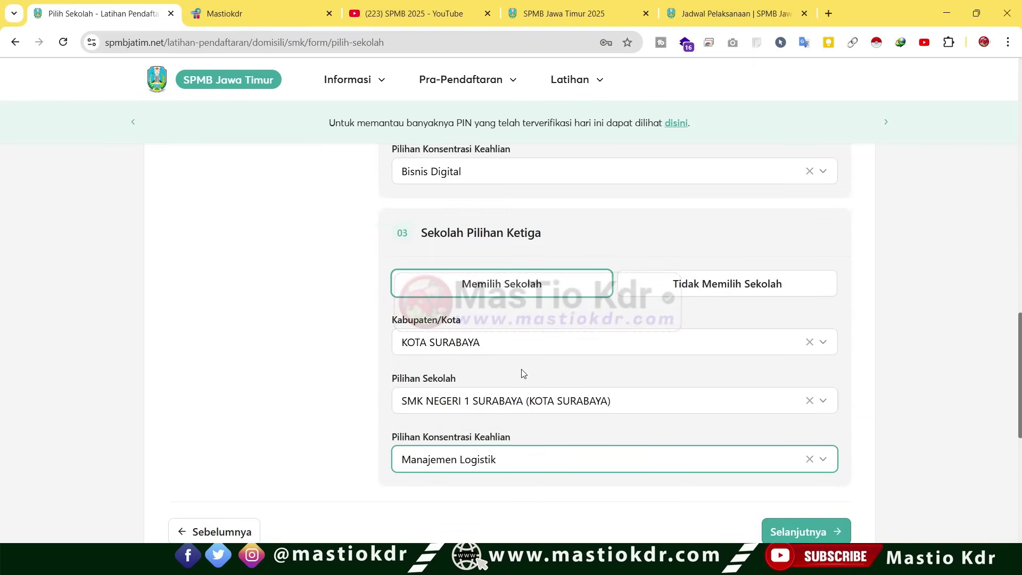
scroll(497, 399, "up", 1)
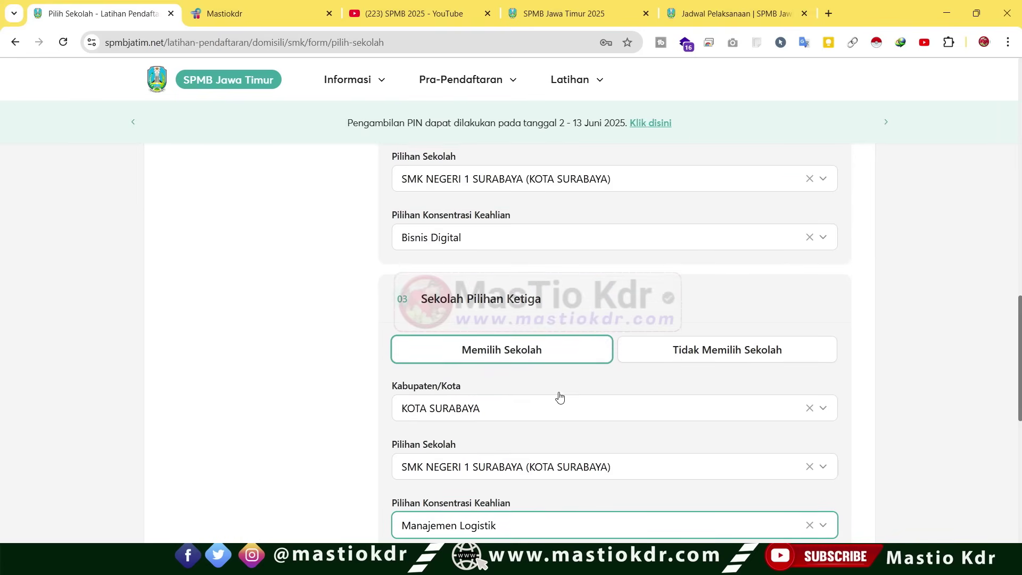
scroll(560, 397, "up", 2)
scroll(490, 261, "up", 5)
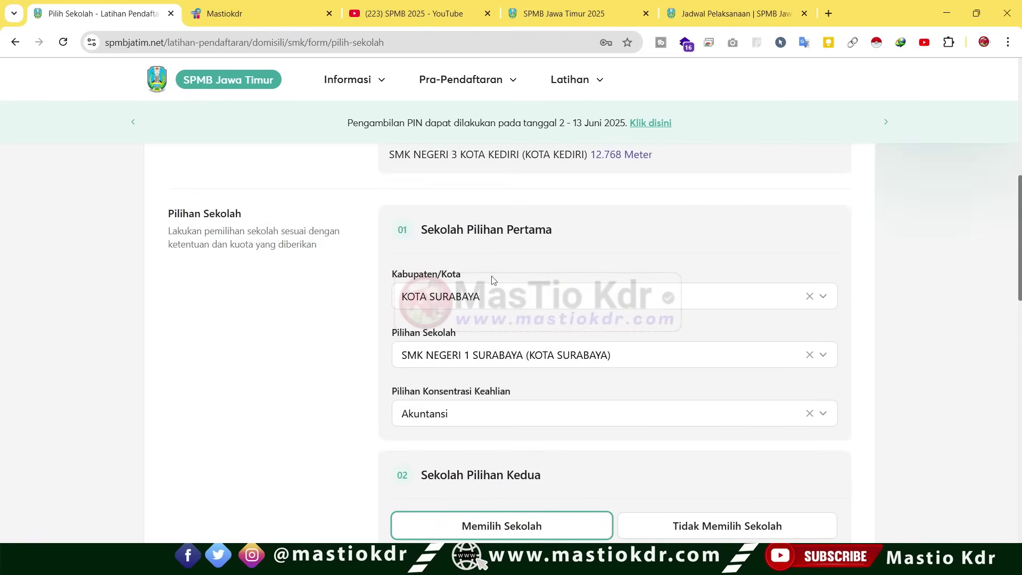
scroll(494, 280, "down", 1)
scroll(467, 299, "down", 4)
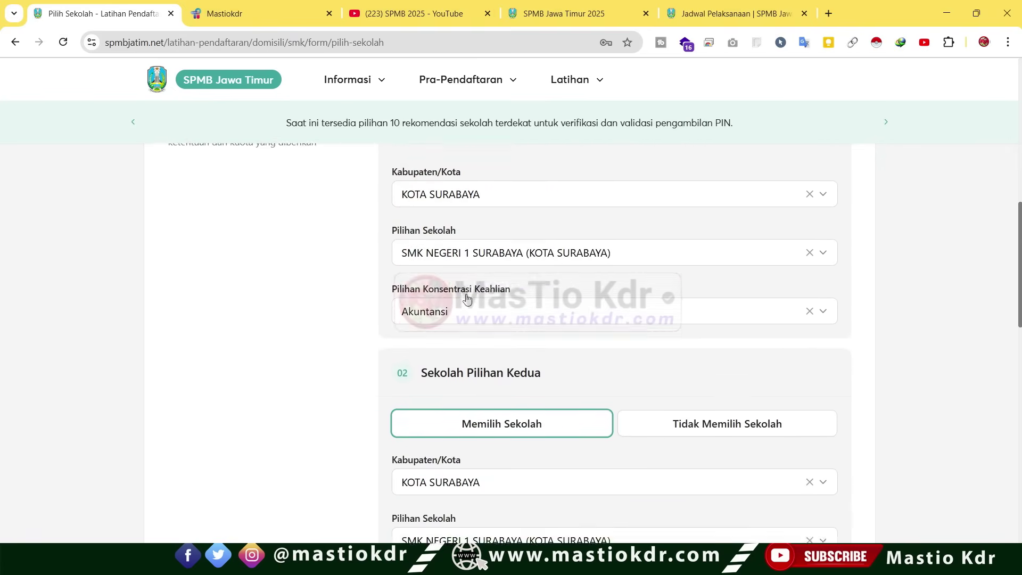
left_click(480, 325)
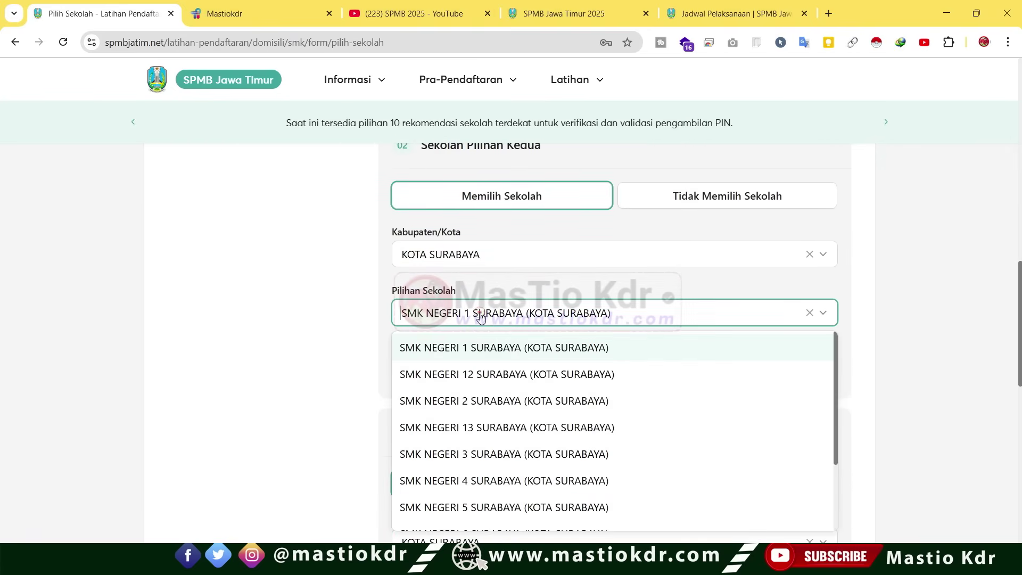
left_click(477, 372)
left_click(490, 371)
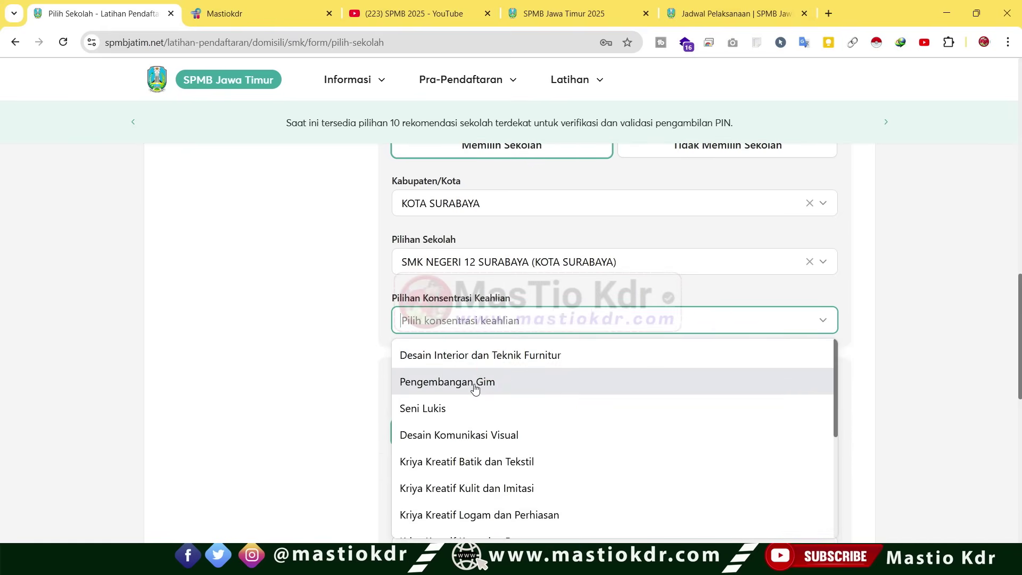
left_click(471, 386)
Change the third-choice school to SMK NEGERI 2 SURABAYA and set its skill concentration to Teknik Audio Video
scroll(507, 315, "up", 1)
scroll(507, 314, "up", 1)
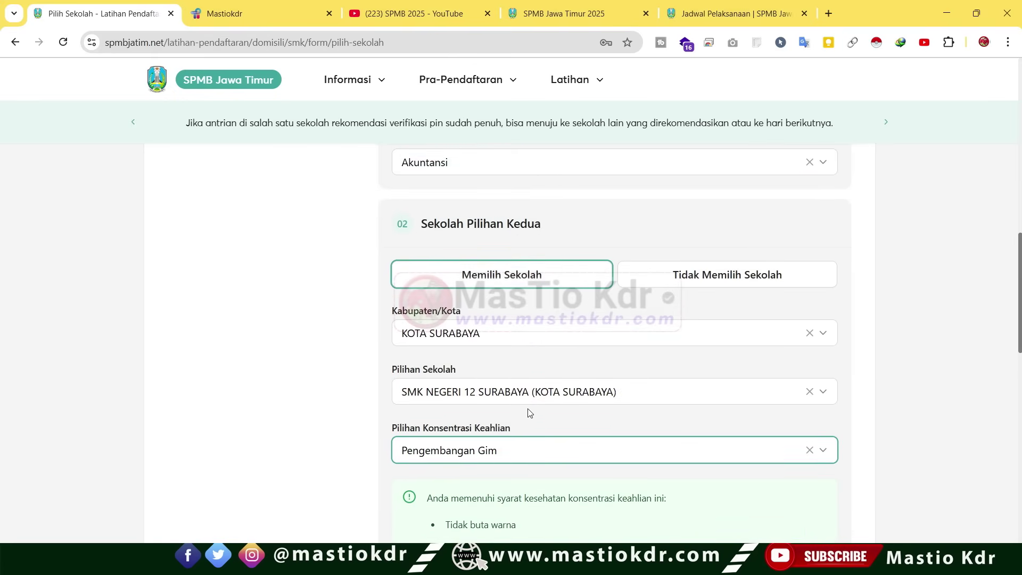
scroll(529, 413, "down", 8)
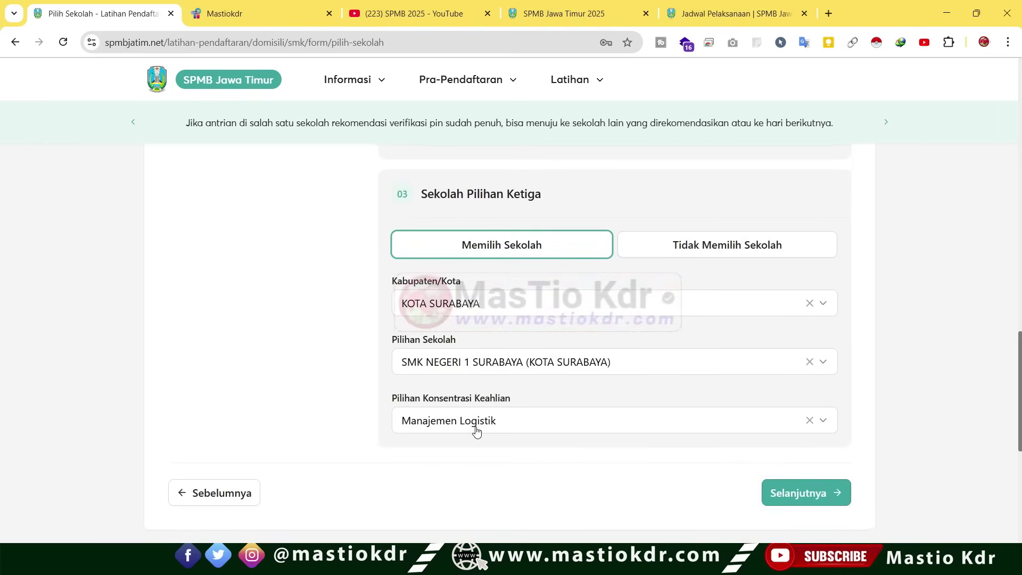
left_click(466, 363)
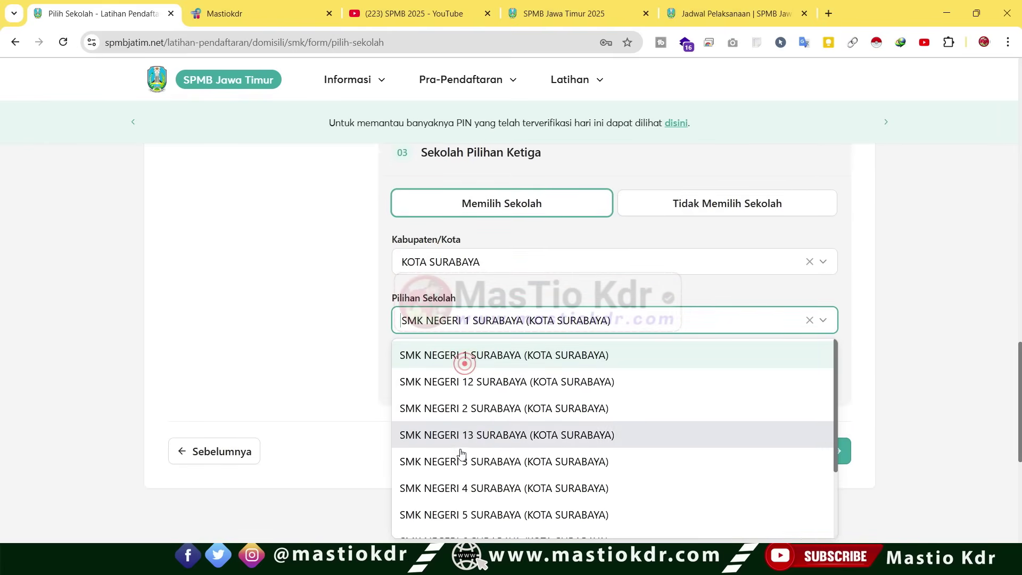
left_click(499, 413)
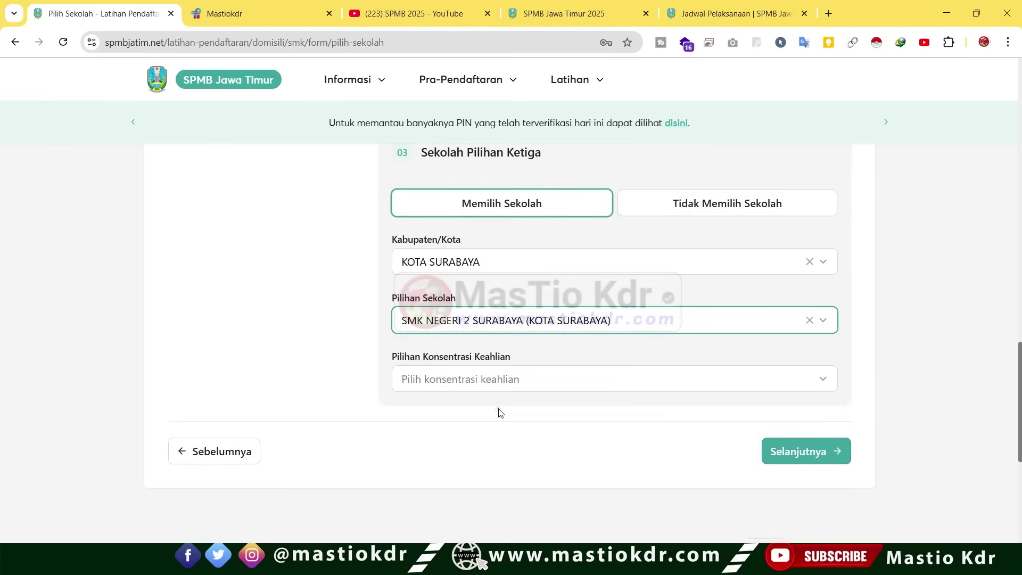
scroll(501, 362, "up", 6)
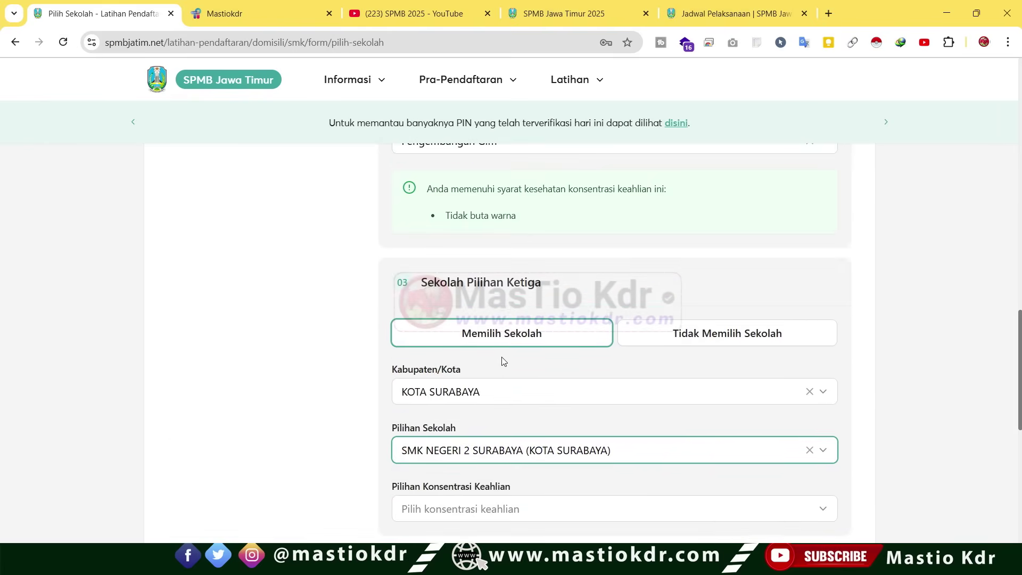
scroll(495, 364, "down", 5)
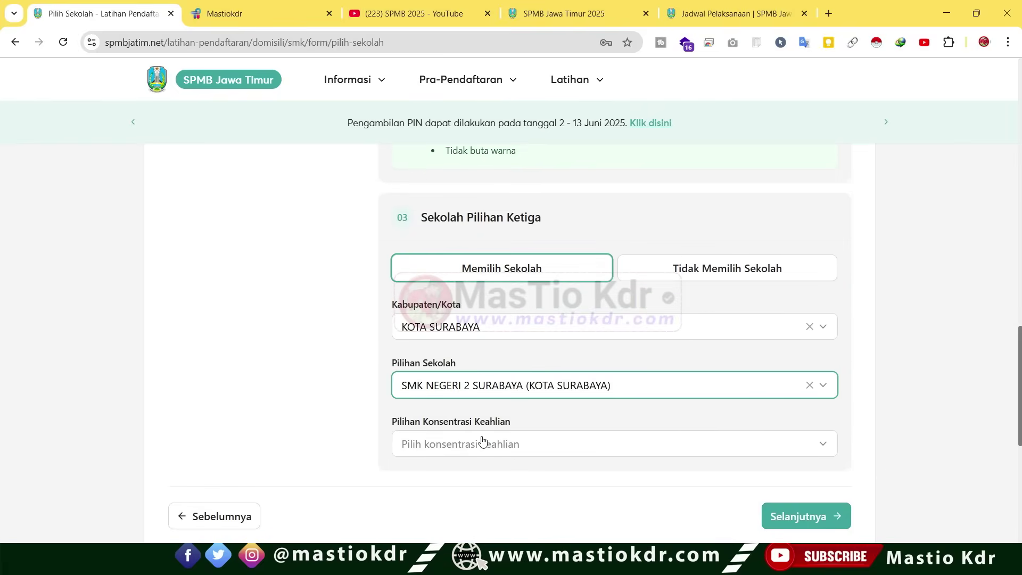
left_click(483, 442)
left_click(412, 434)
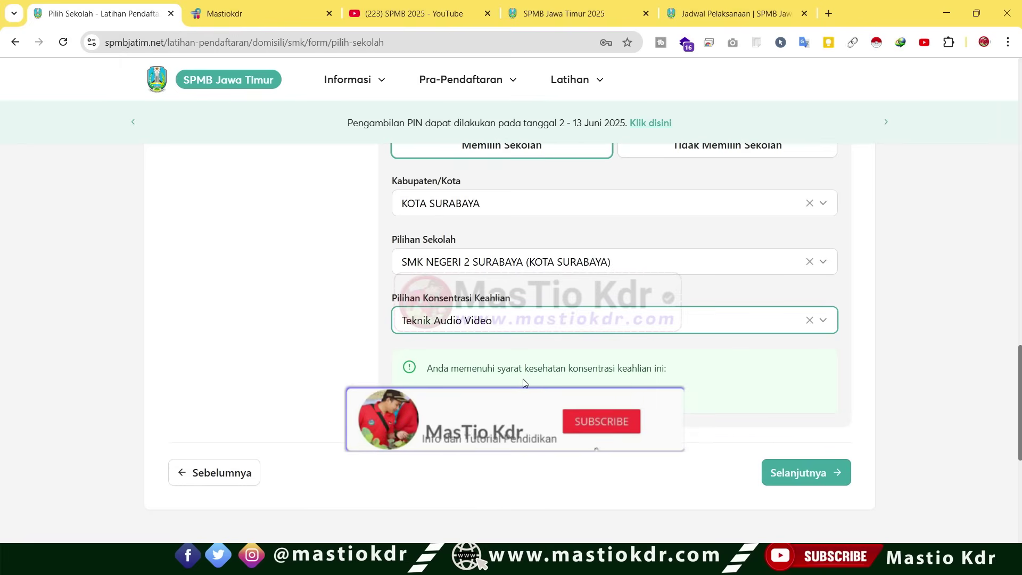
Review the first and second school choices, including the health requirement for Pengembangan Gim
scroll(525, 377, "up", 7)
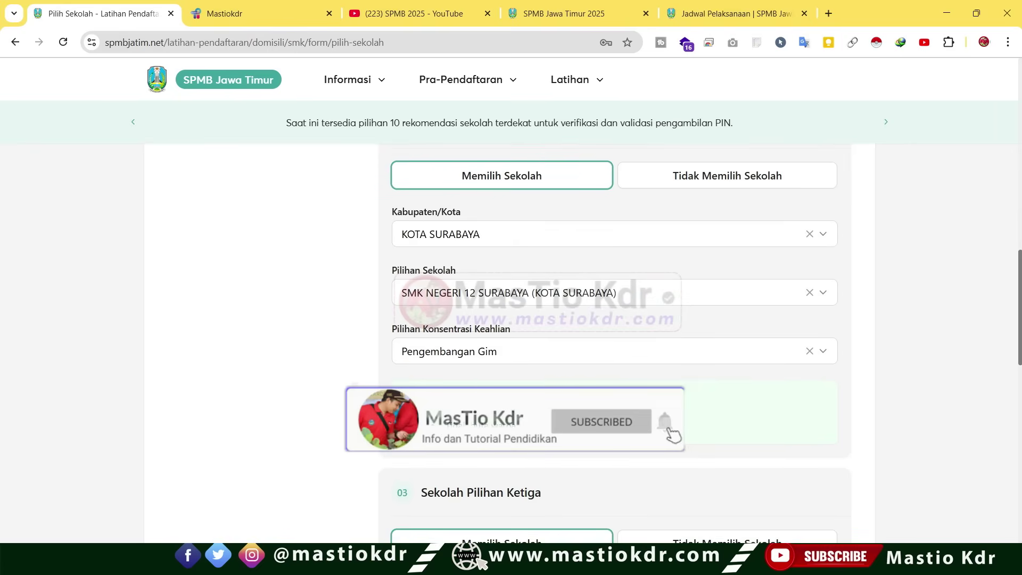
left_click_drag(519, 428, 423, 387)
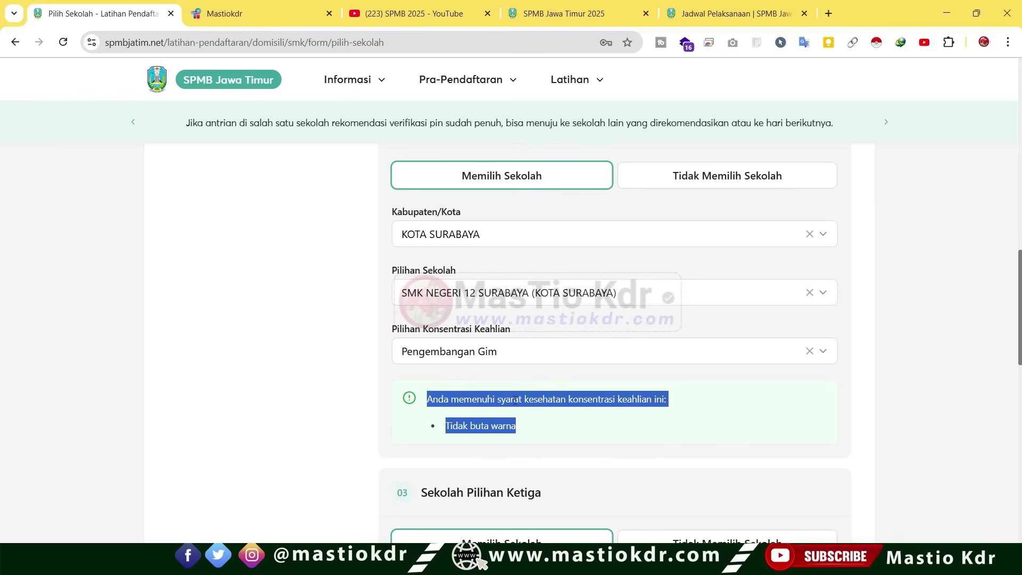
left_click(318, 394)
scroll(450, 380, "up", 1)
scroll(450, 380, "up", 4)
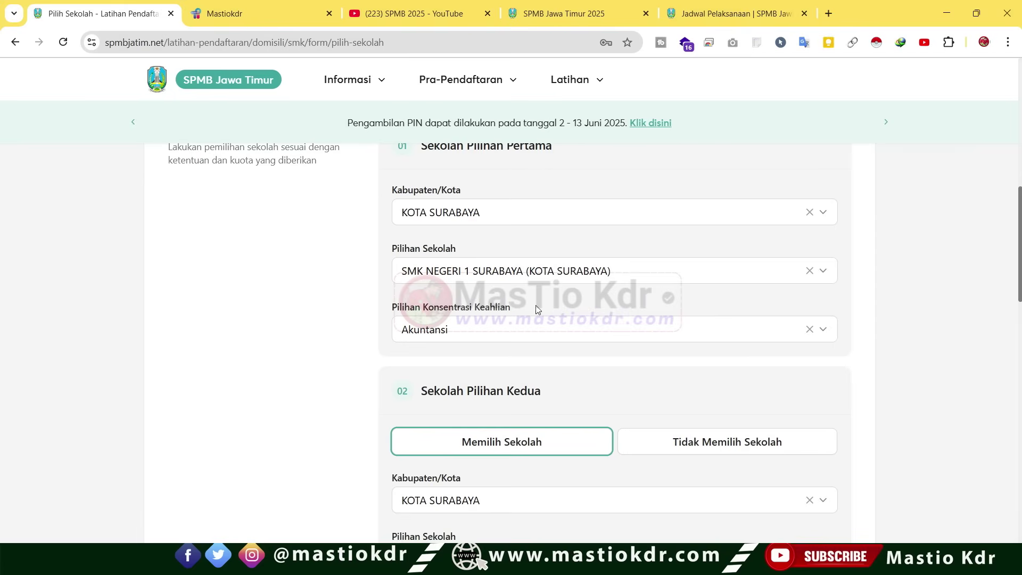
scroll(515, 312, "up", 2)
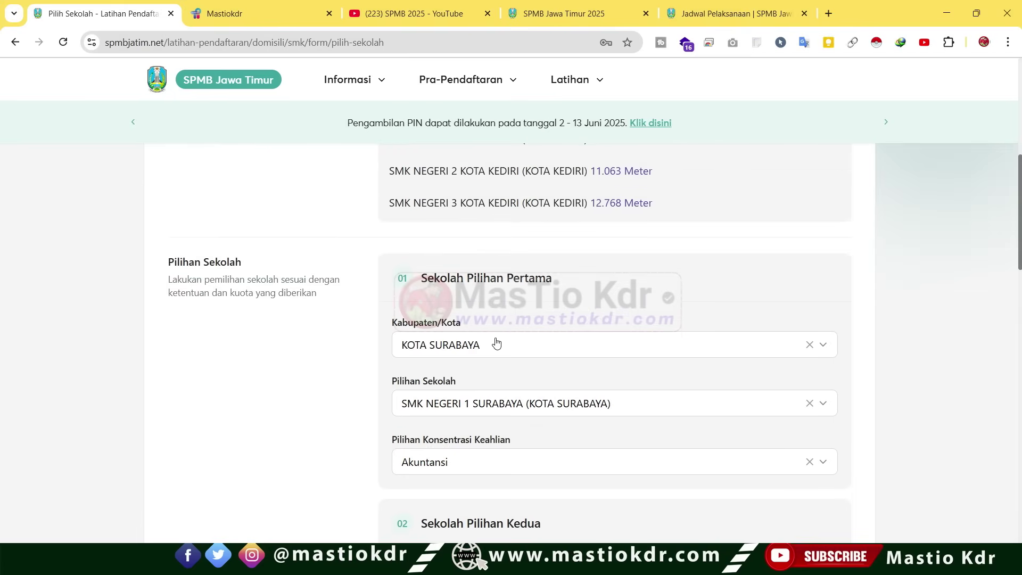
scroll(477, 347, "down", 1)
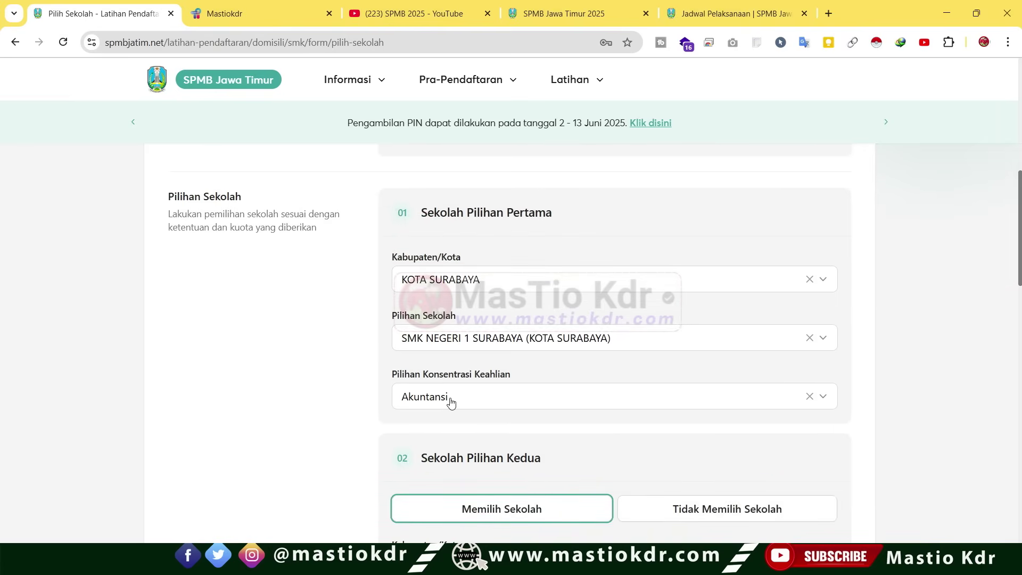
scroll(469, 358, "down", 1)
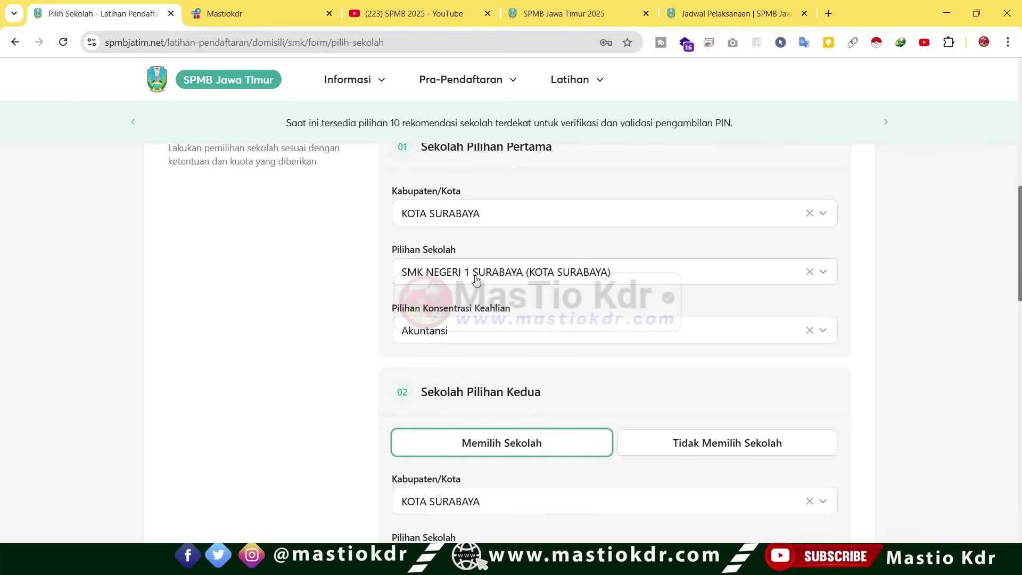
scroll(441, 341, "down", 2)
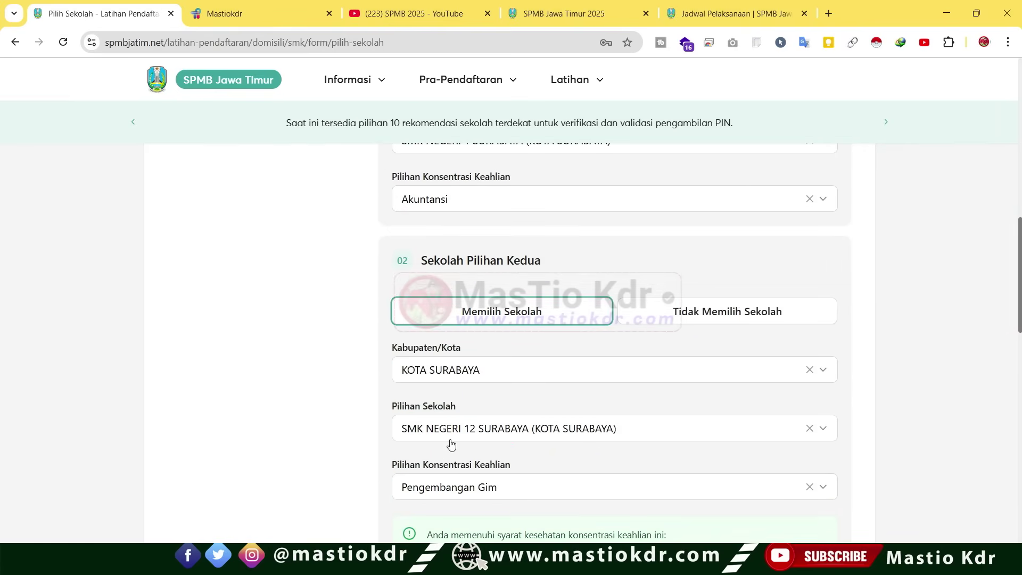
scroll(477, 468, "down", 3)
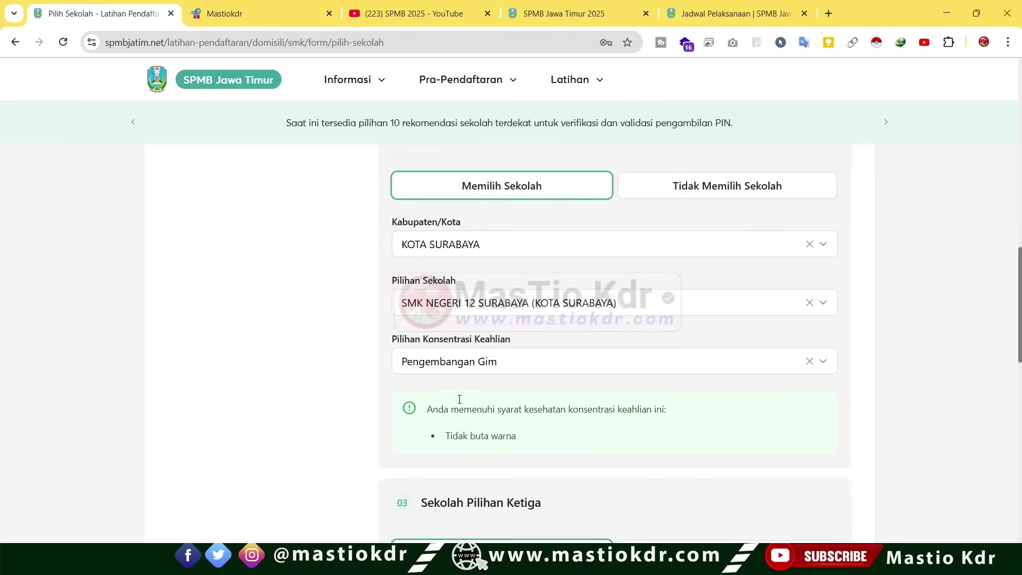
Browse the skill concentrations offered by the second-choice school, SMK NEGERI 12 SURABAYA
left_click(456, 356)
scroll(471, 477, "down", 3)
scroll(468, 479, "down", 3)
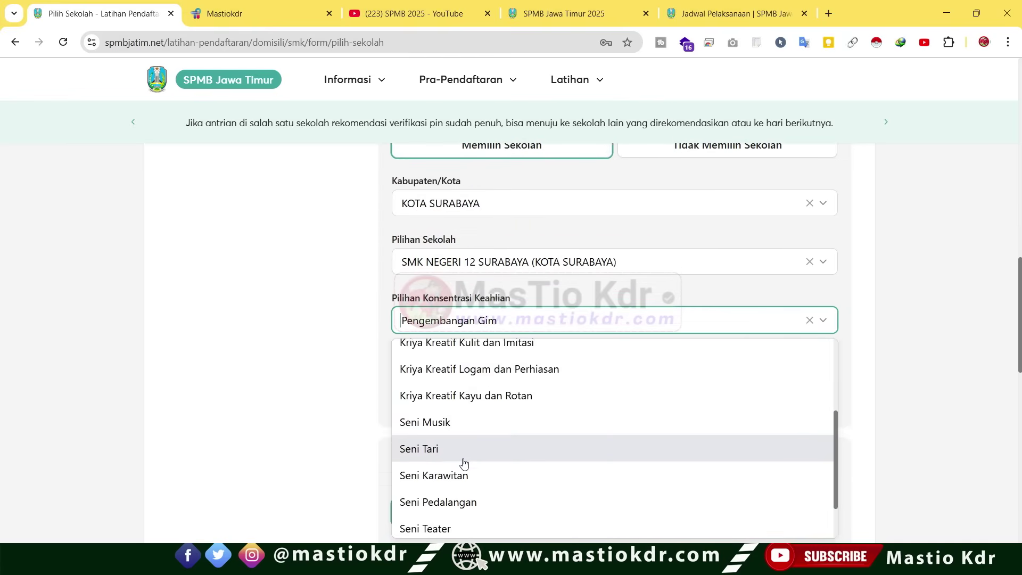
scroll(502, 402, "up", 5)
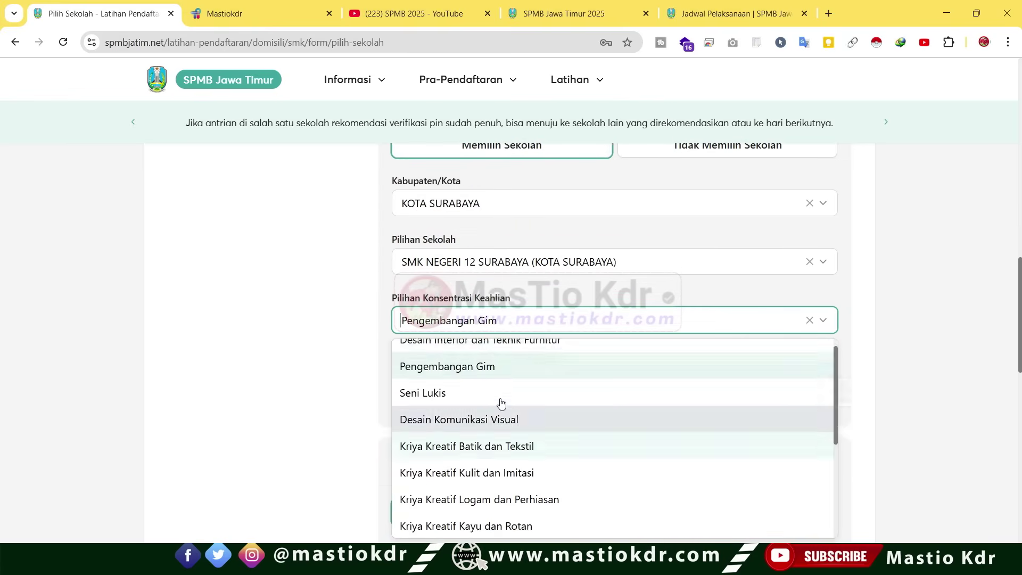
Change the second-choice school to SMK NEGERI 2 SURABAYA and look through its skill concentrations without choosing one
left_click(463, 254)
left_click(472, 350)
left_click(458, 320)
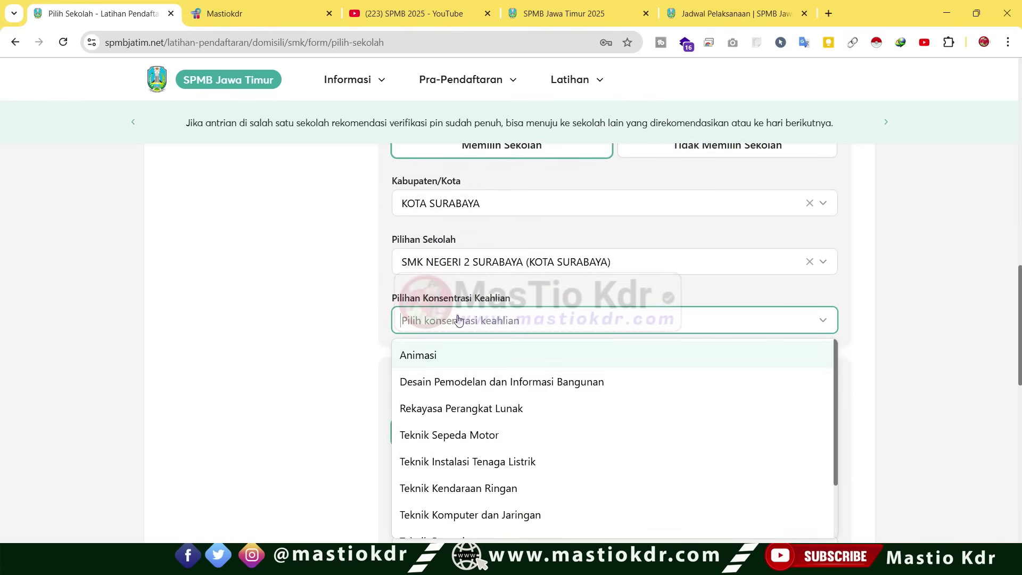
scroll(488, 460, "down", 3)
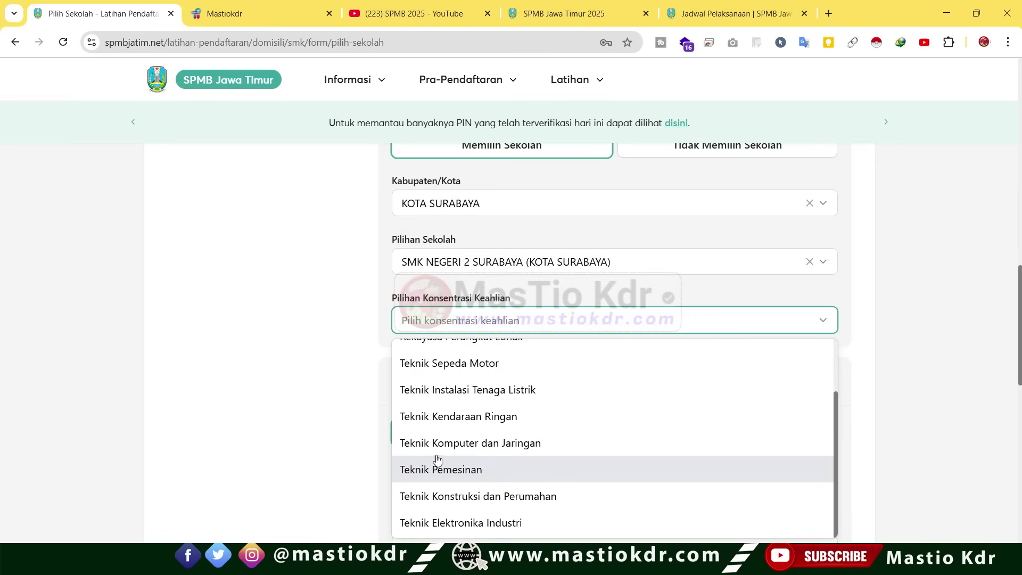
left_click(347, 421)
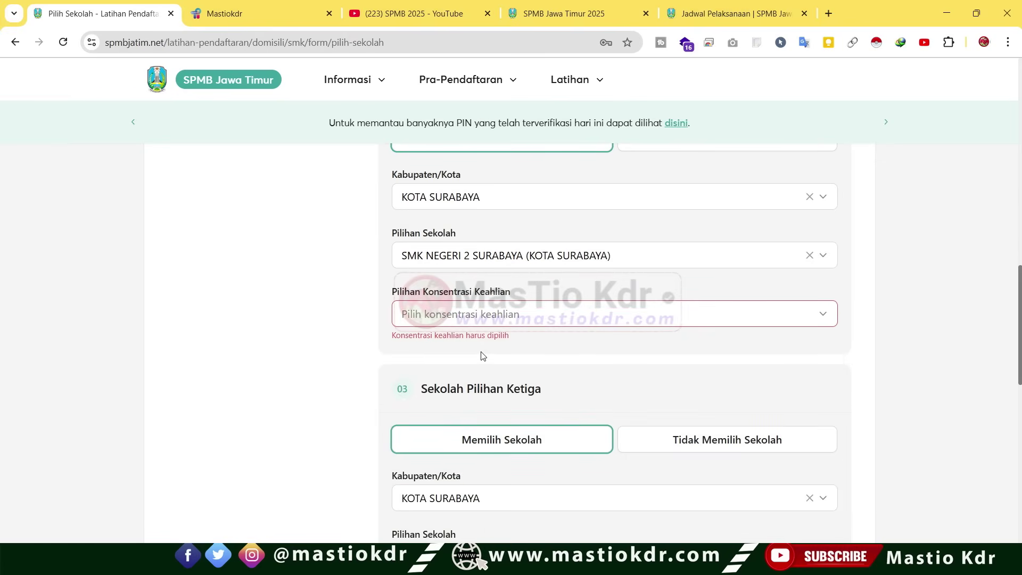
Open the list of available schools for Sekolah Pilihan Kedua
left_click(476, 328)
left_click(455, 261)
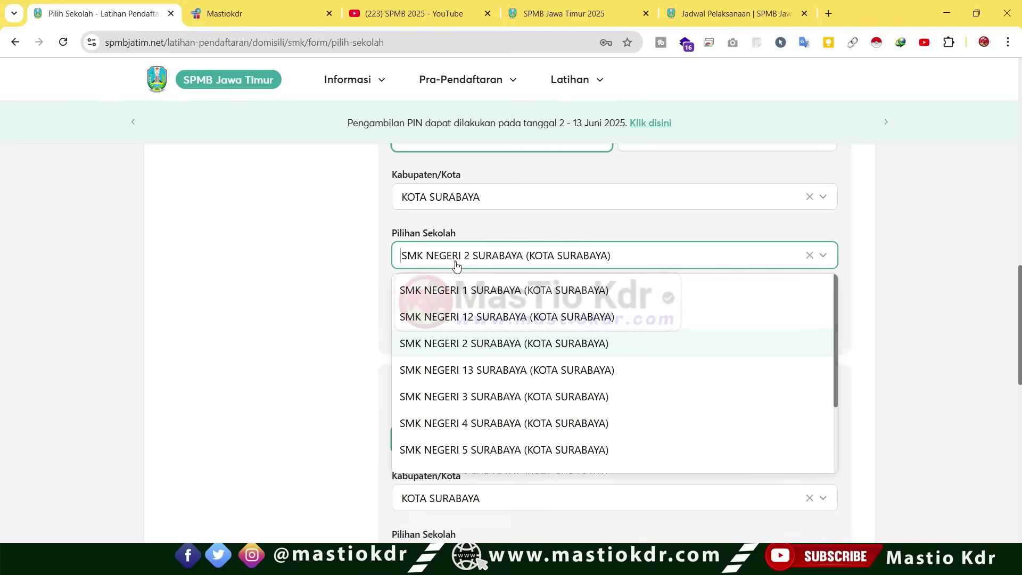